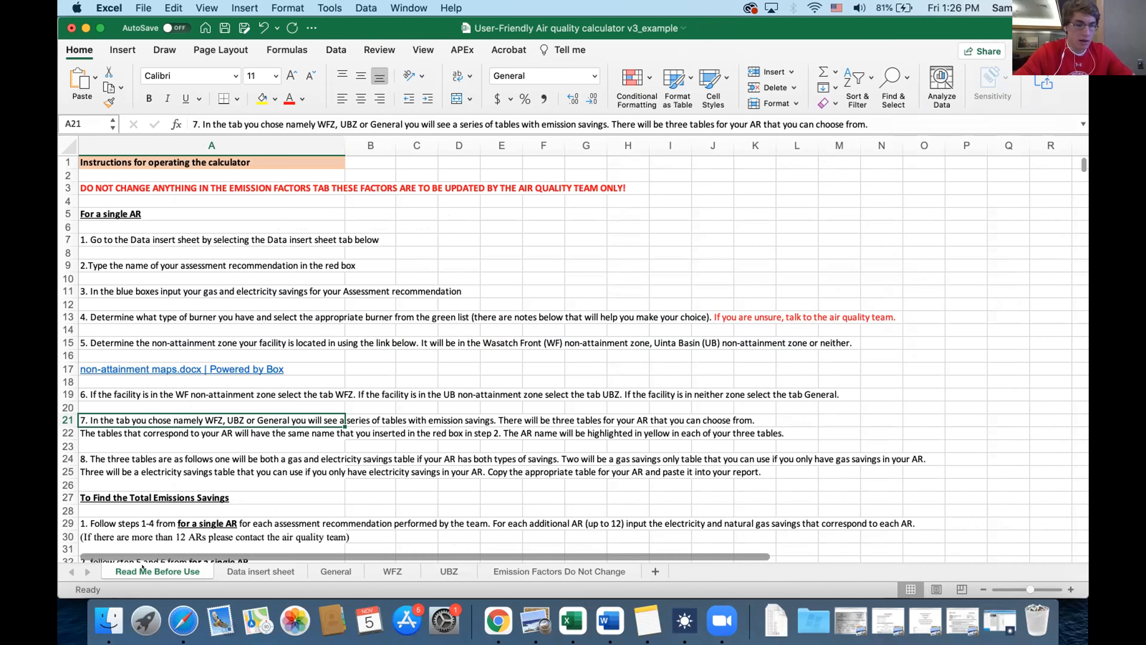
Following the single-AR instructions, name AR1 on the Data insert sheet as "Install Energy Recovery Ventilators"
left_click(109, 235)
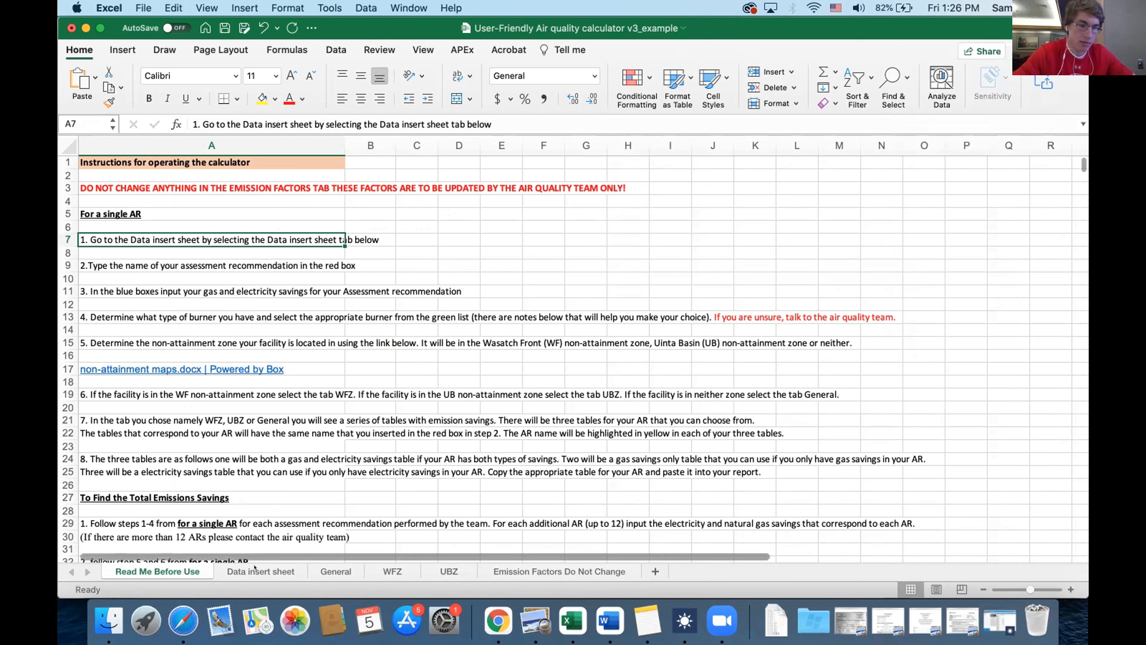
key("Down")
key("Down")
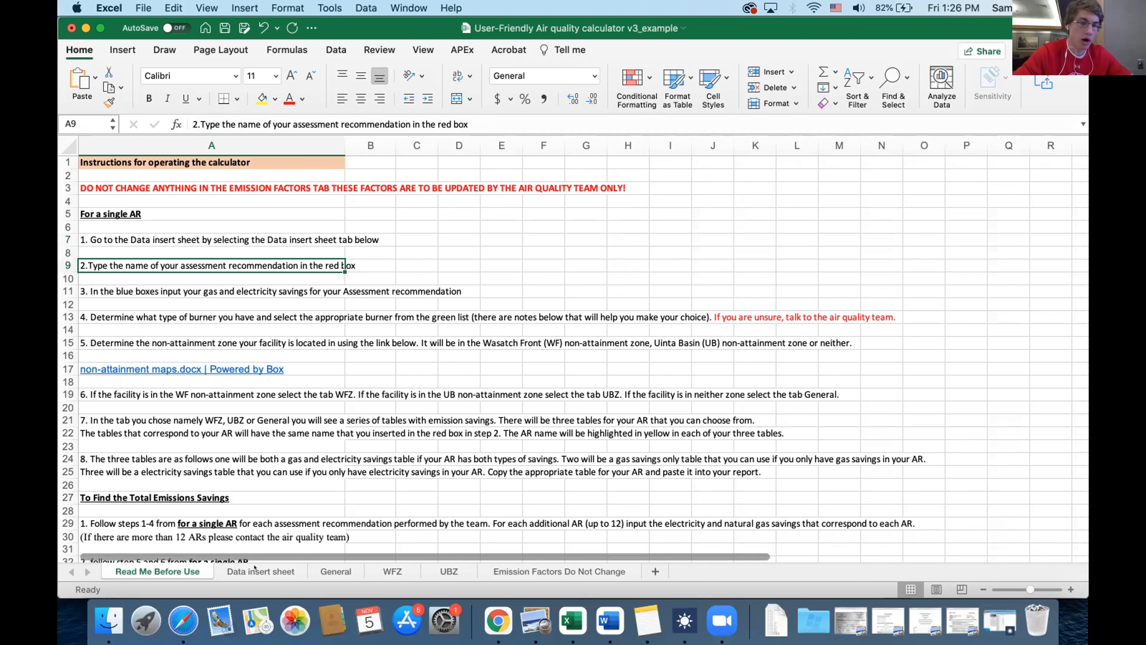
left_click(260, 571)
left_click(153, 175)
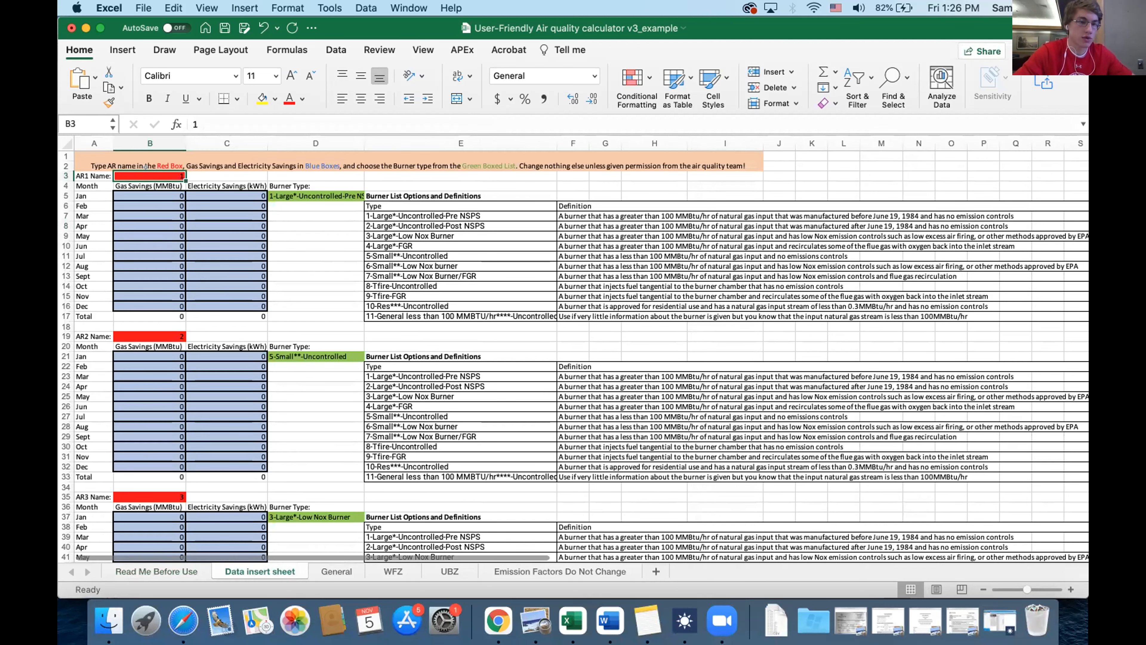
double_click(149, 175)
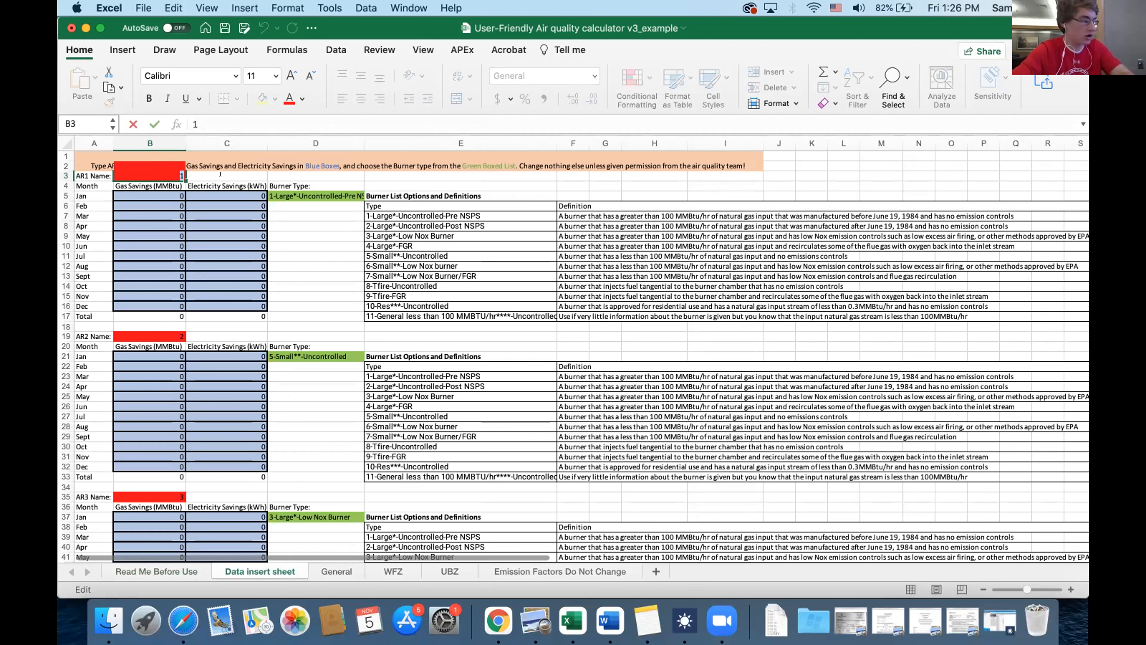
type("Install Energy")
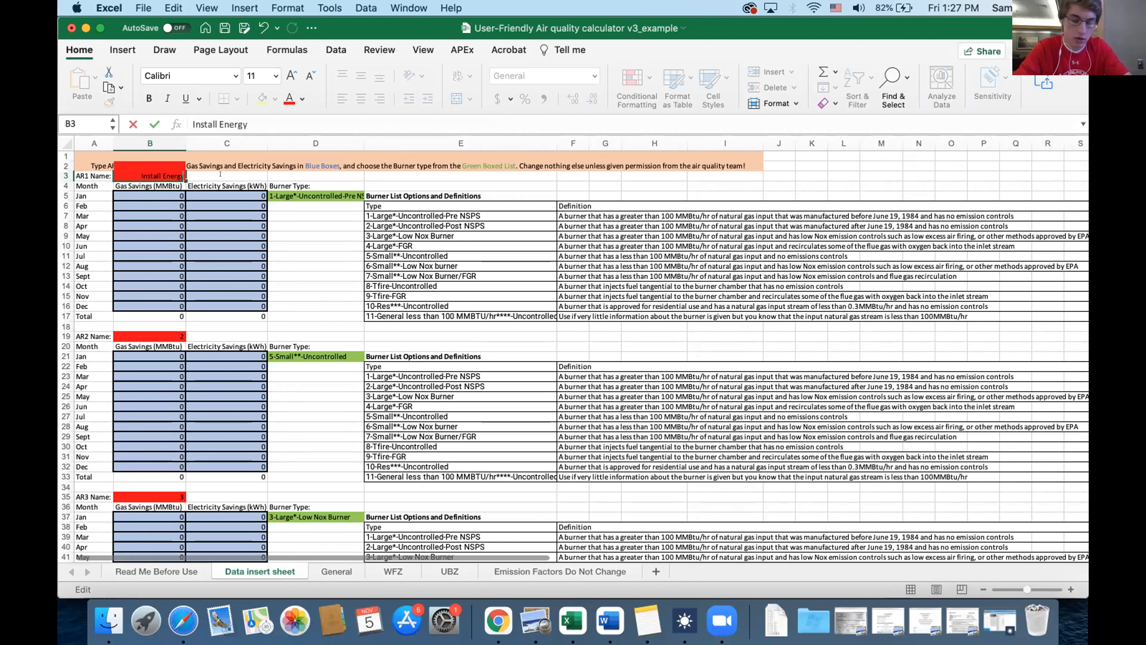
type(" Recover")
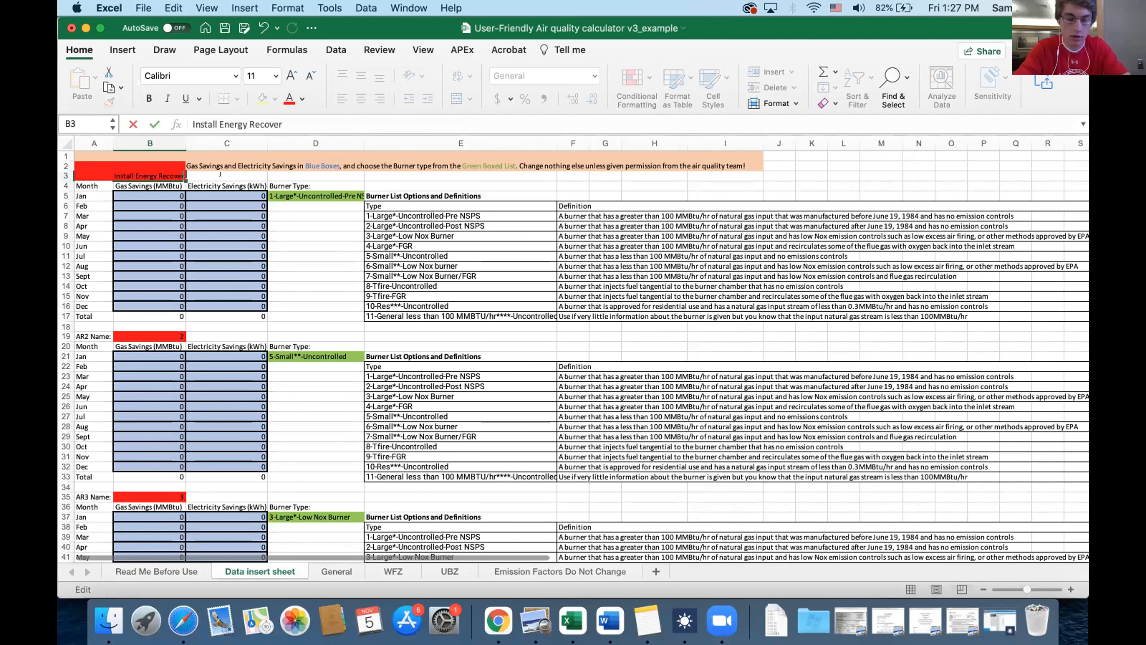
type("y Venti")
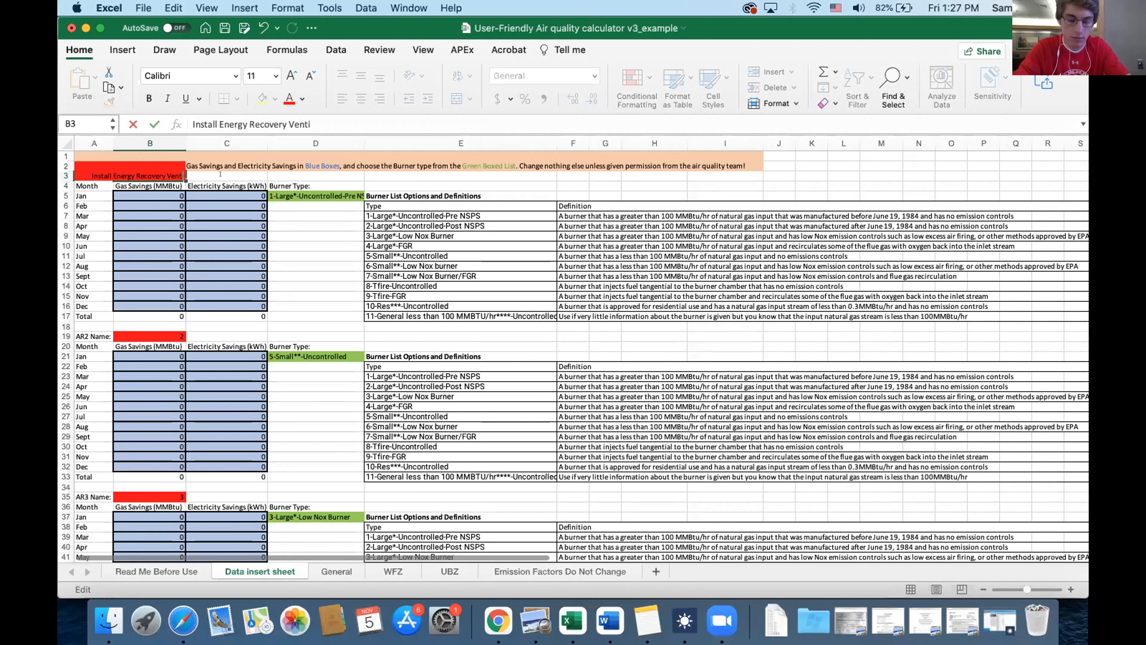
type("larot")
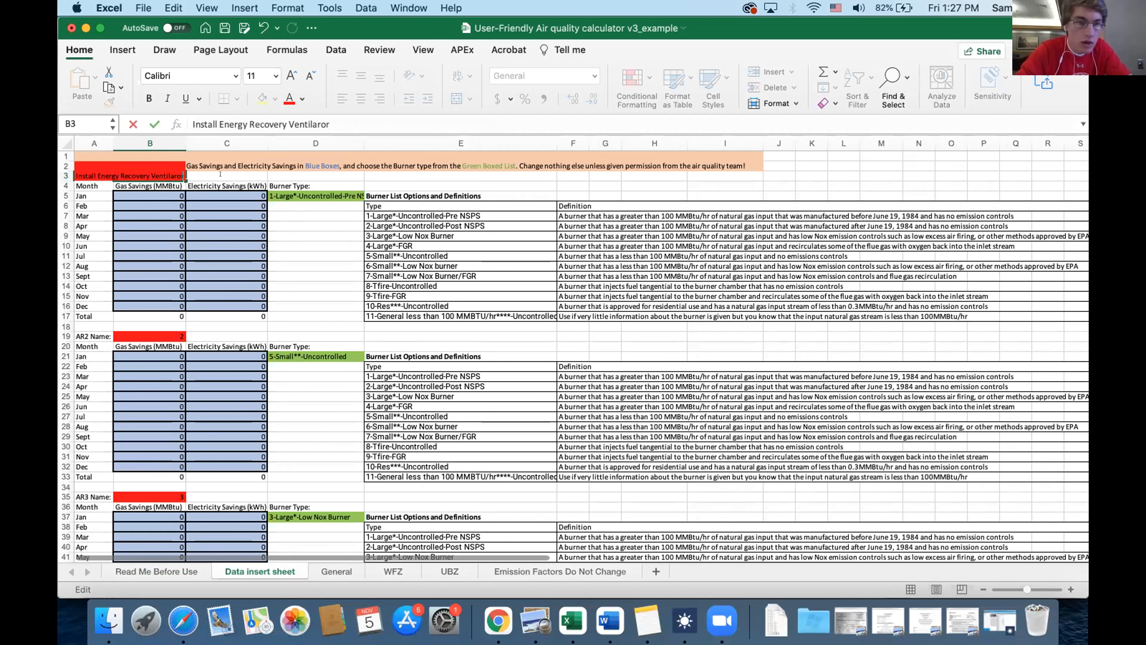
key("BackSpace")
key("BackSpace")
key("BackSpace")
key("BackSpace")
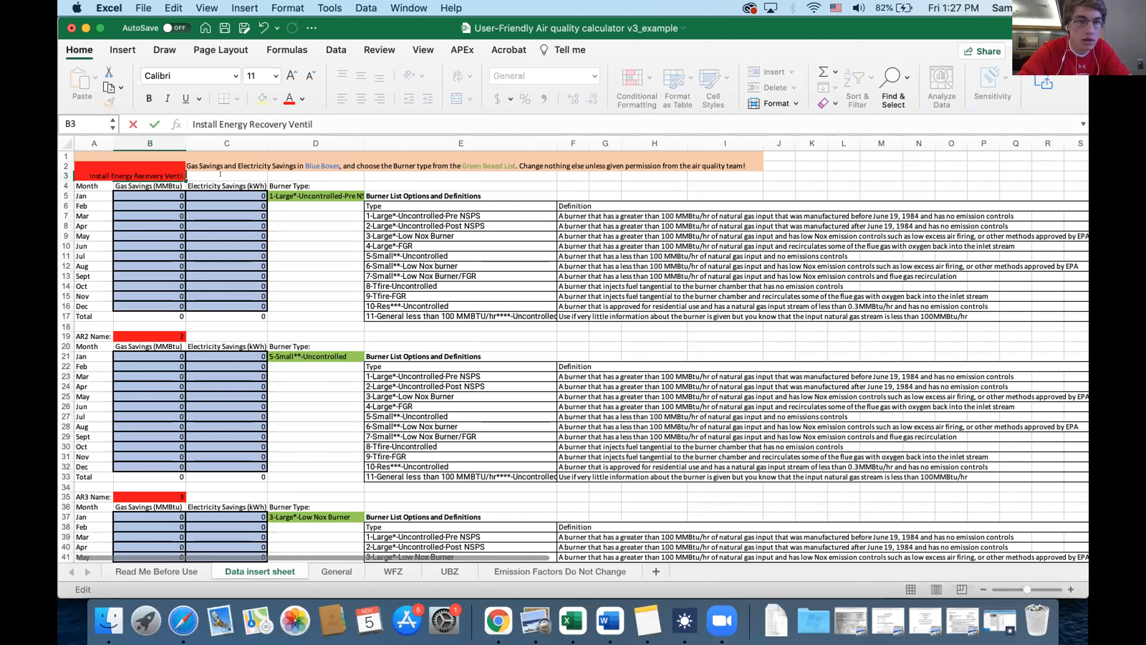
type("ators")
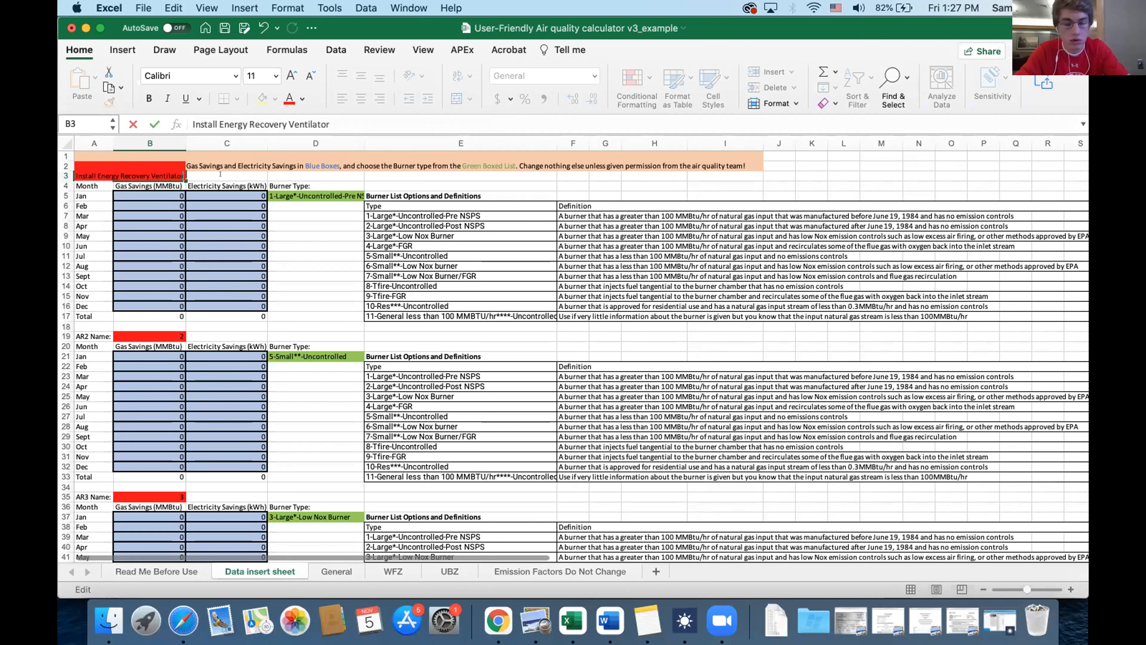
key("Return")
Read instruction 3 on the Read Me Before Use sheet and look up the annual natural gas savings in UU0186.pdf in Safari
left_click(131, 195)
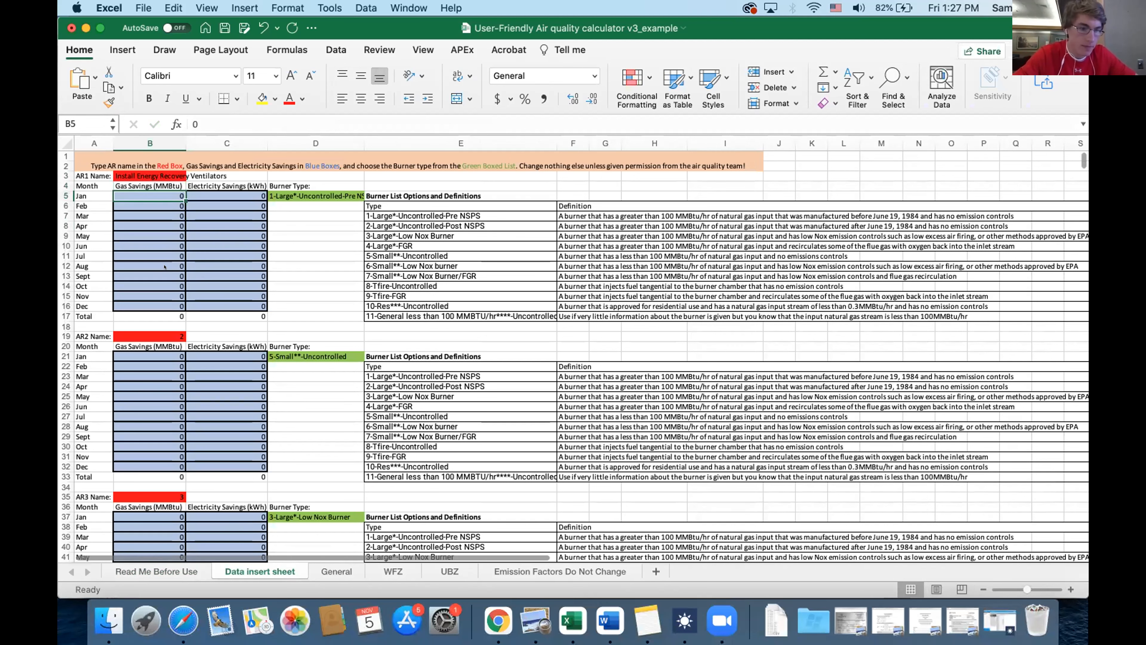
left_click(157, 571)
left_click(138, 290)
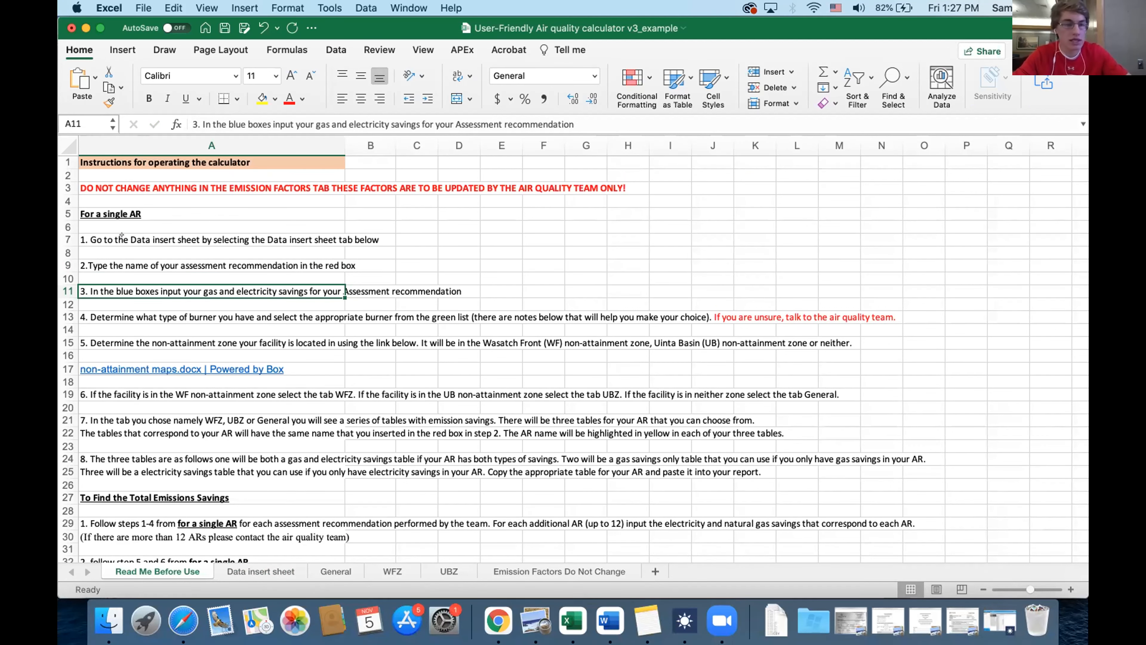
left_click(260, 572)
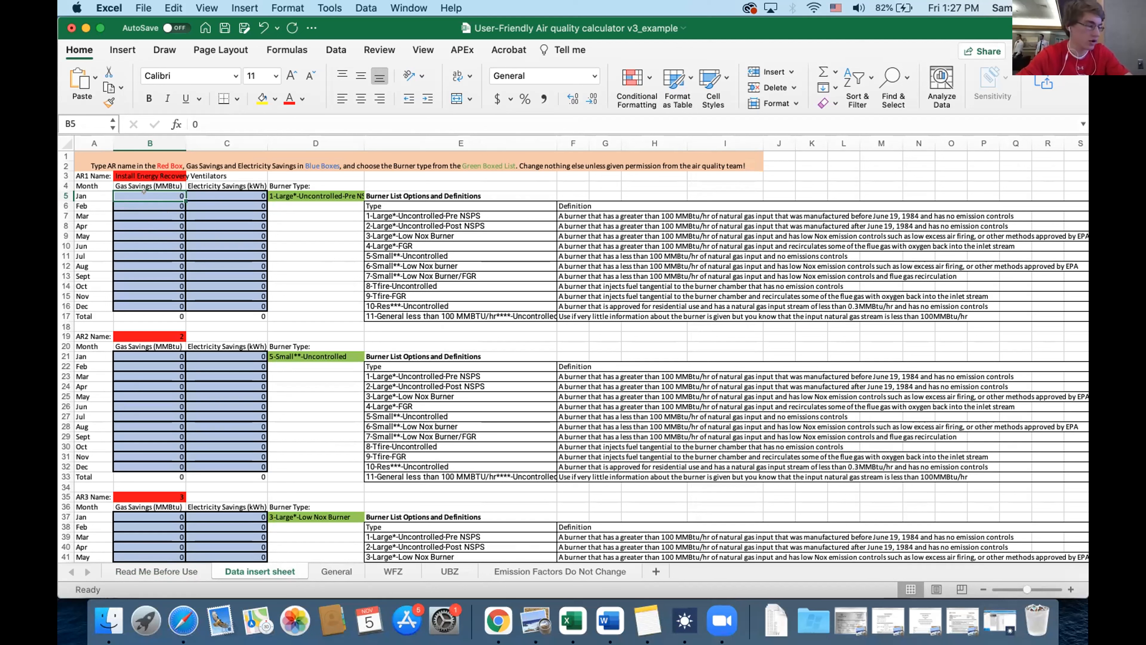
key("super+Tab")
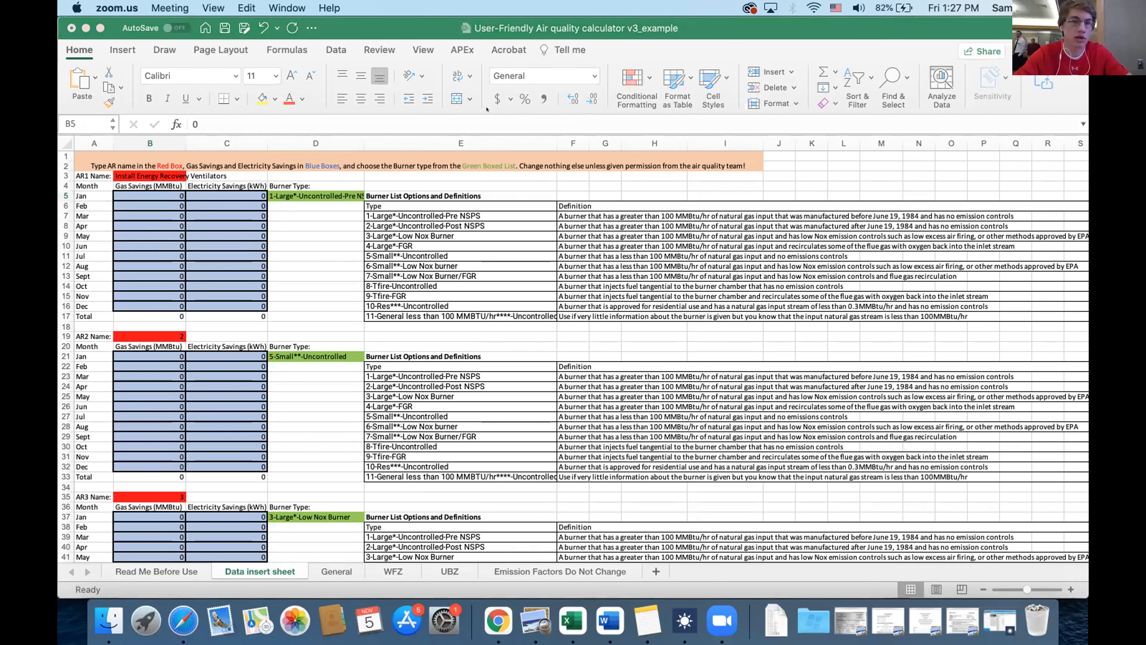
key("super+Tab")
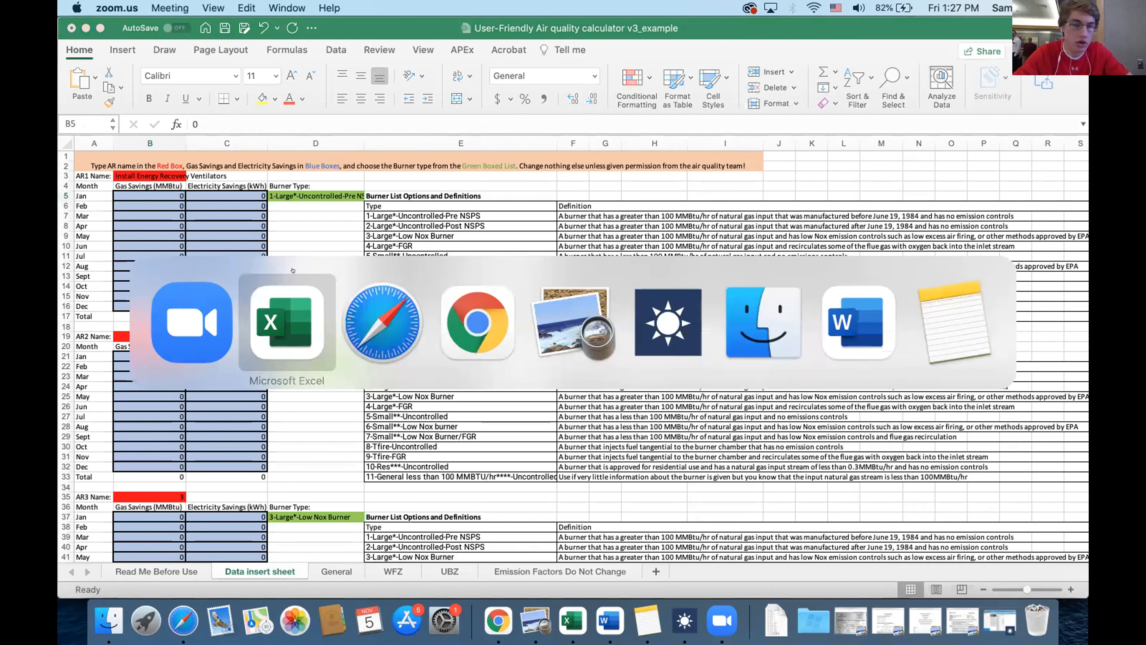
left_click(371, 316)
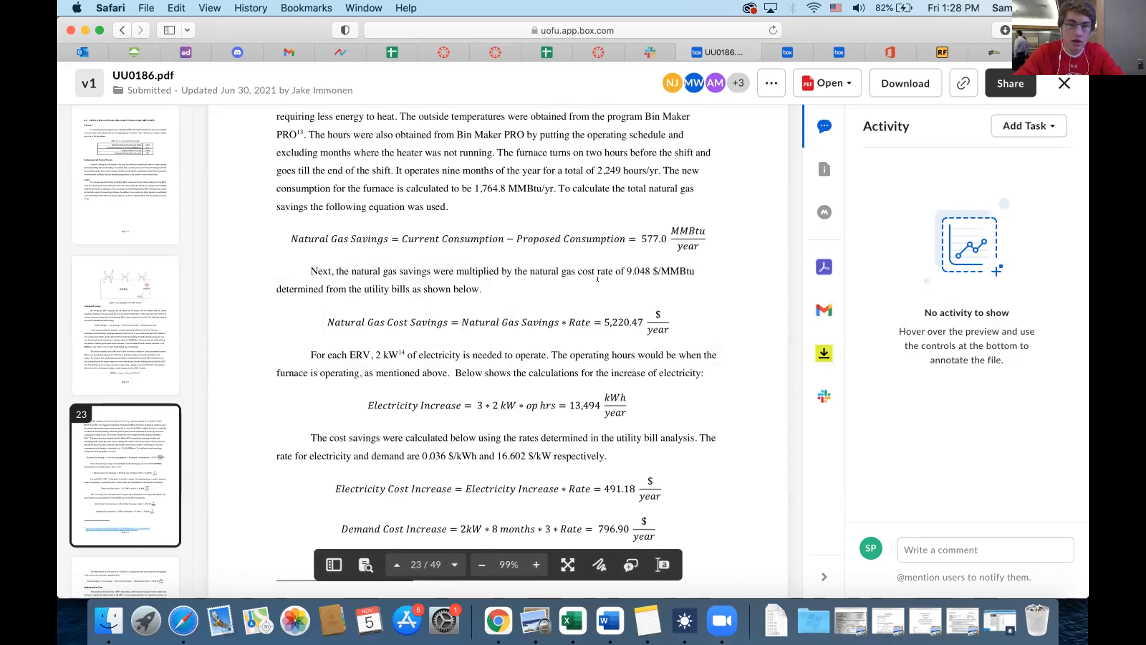
left_click_drag(640, 238, 658, 232)
left_click(667, 221)
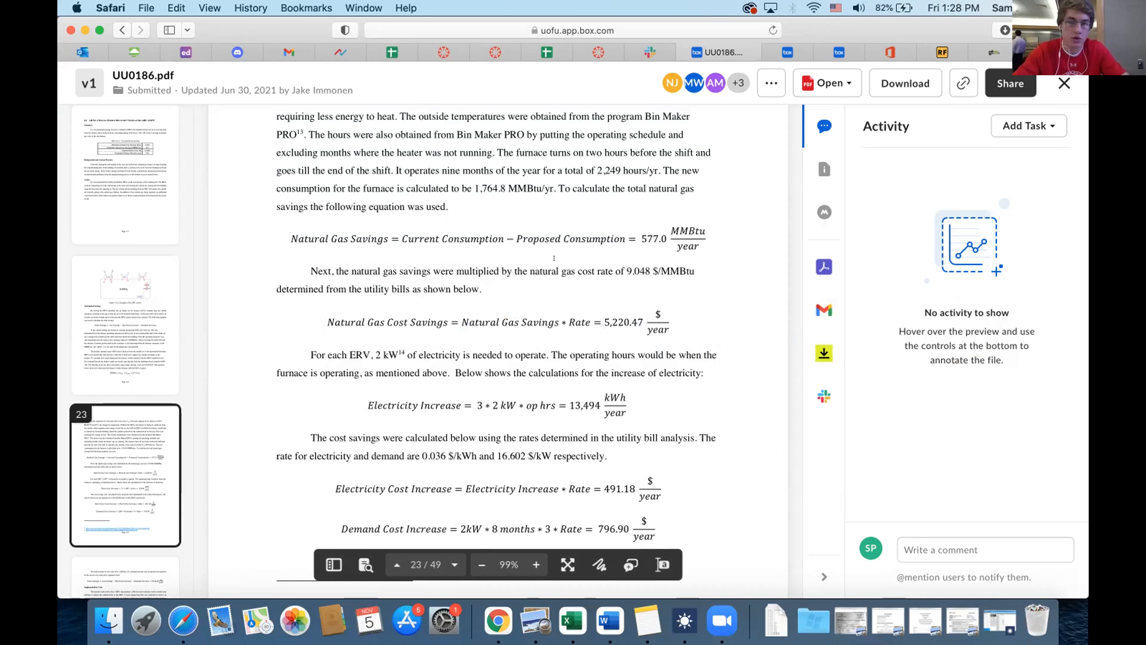
Switch back to Excel and enter =577/4 as AR1's January gas savings
key("super+Tab")
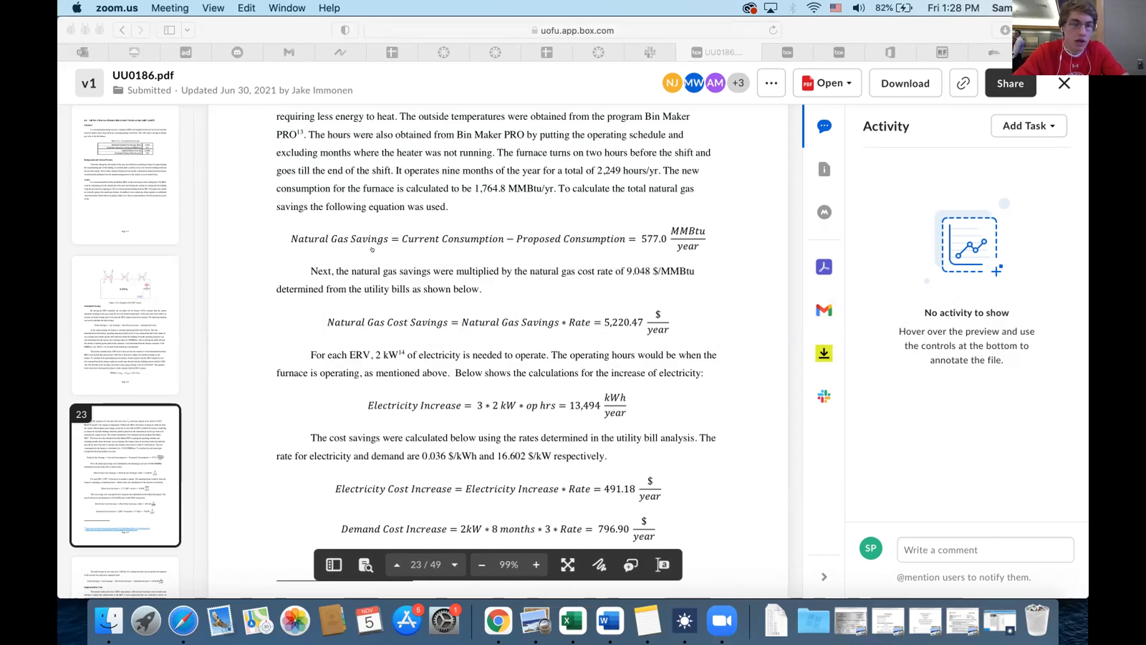
key("super+Tab")
key("super+Tab")
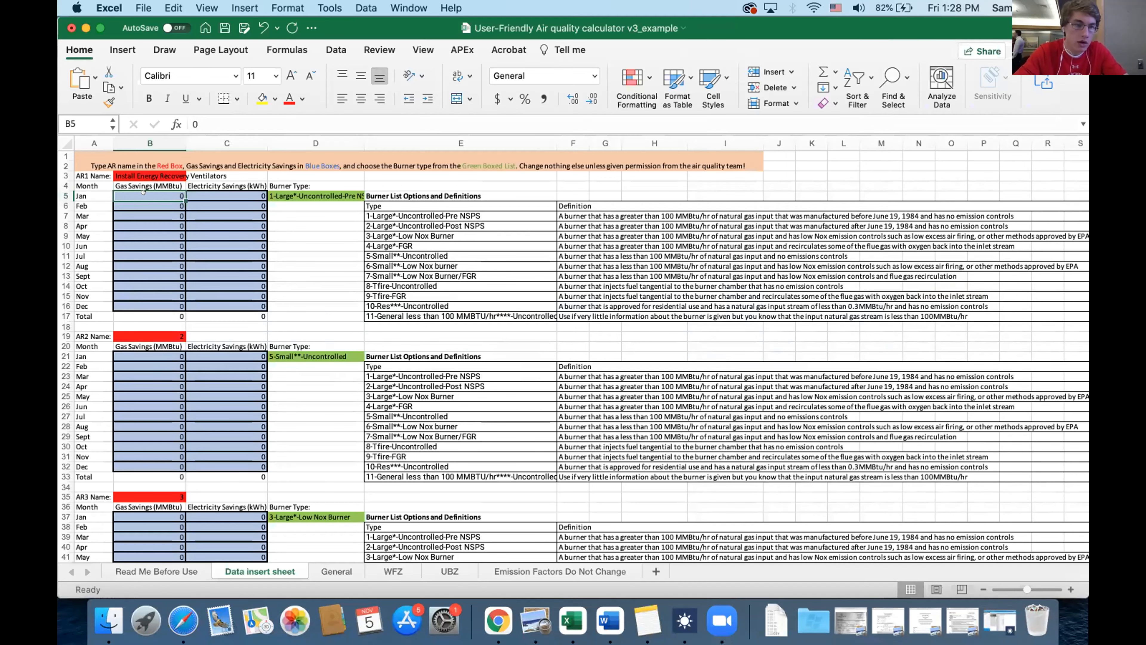
key("BackSpace")
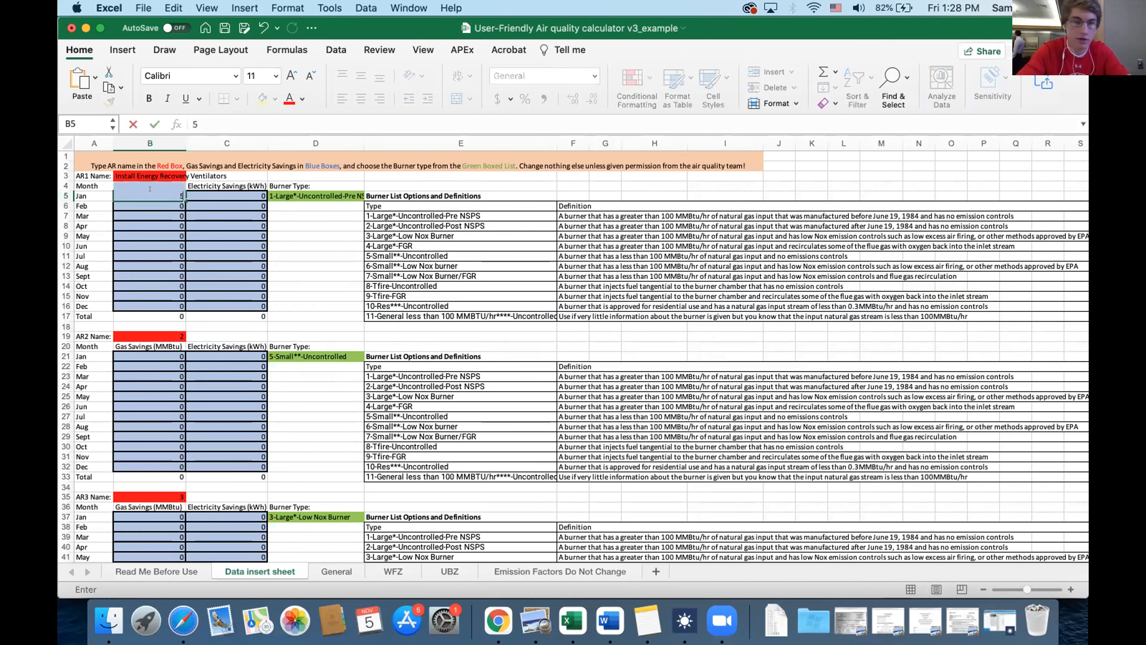
type("=")
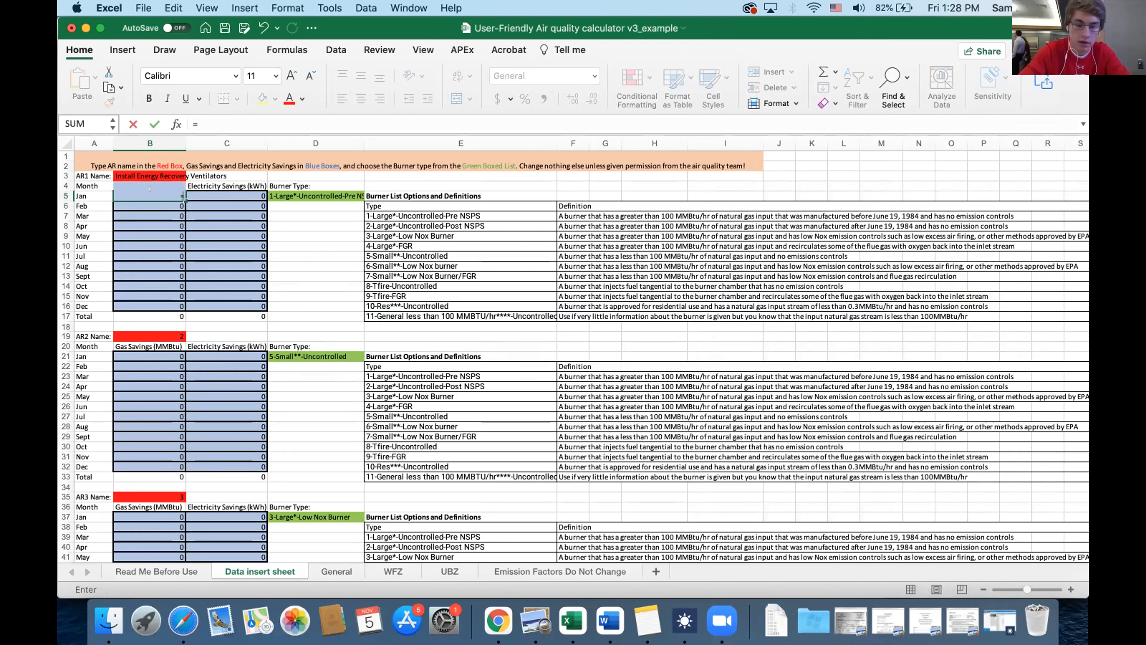
type("577/4")
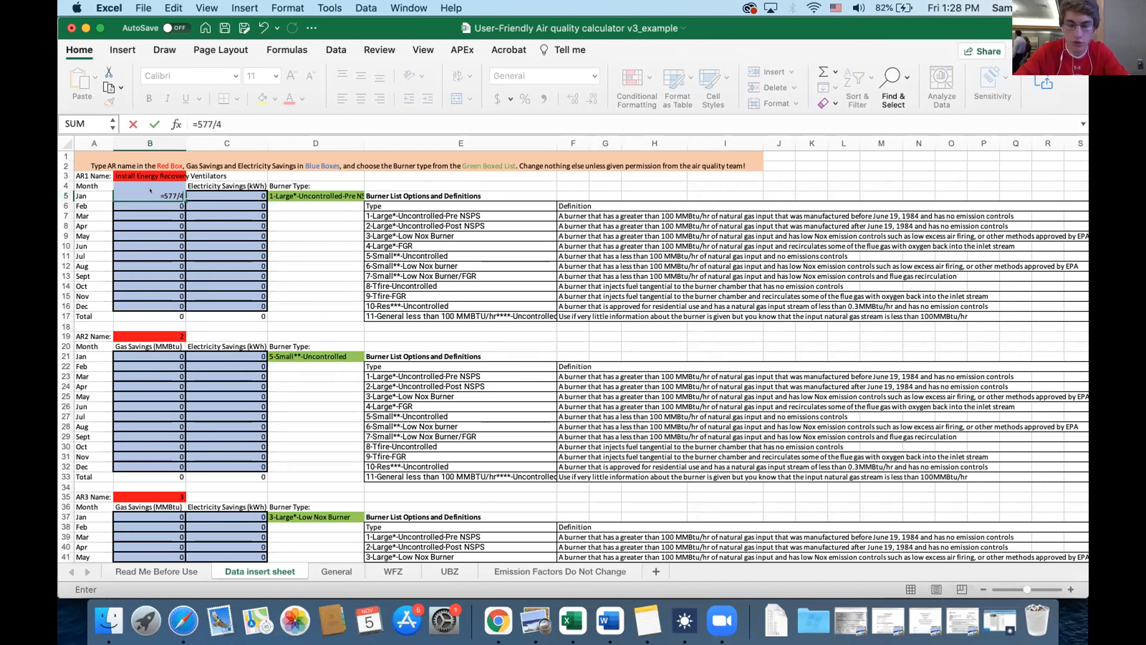
key("Return")
Copy AR1's January gas savings formula into the February, November and December cells
key("super+c")
key("Down")
key("super+v")
key("Down")
key("Down")
key("Down")
key("Down")
key("Down")
key("Down")
key("Down")
key("Down")
key("Down")
key("super+v")
key("Down")
key("super+v")
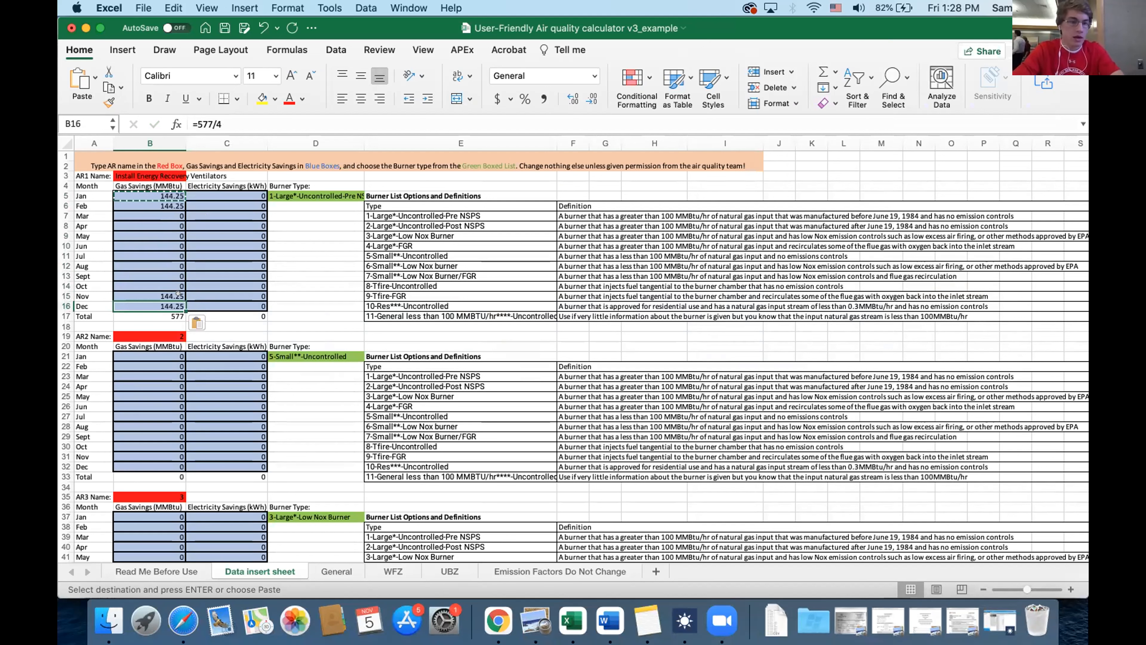
key("Down")
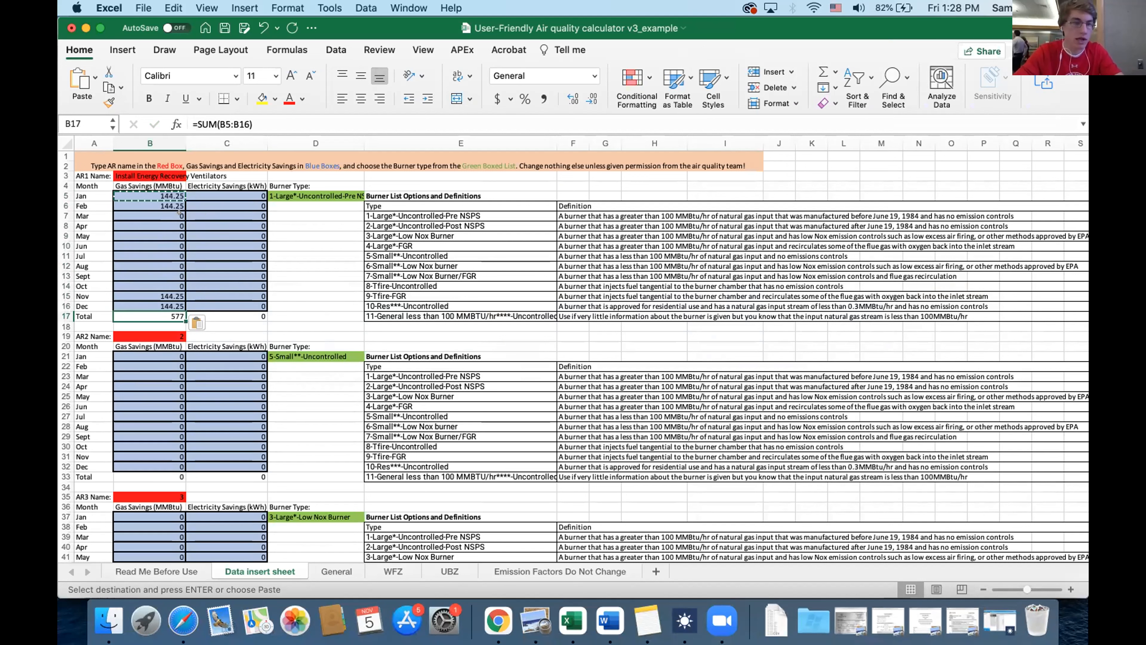
Look up the annual electricity increase in the Safari report and enter =-13494/4 as AR1's January electricity savings in Excel
left_click(215, 195)
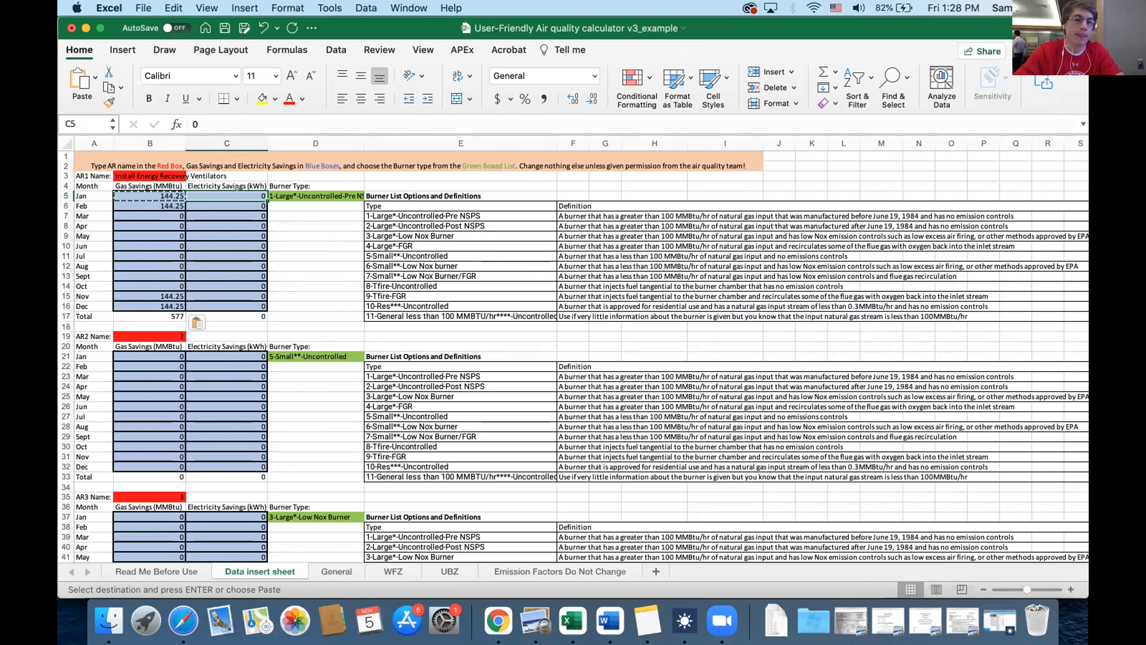
key("super+Tab")
key("super+Tab")
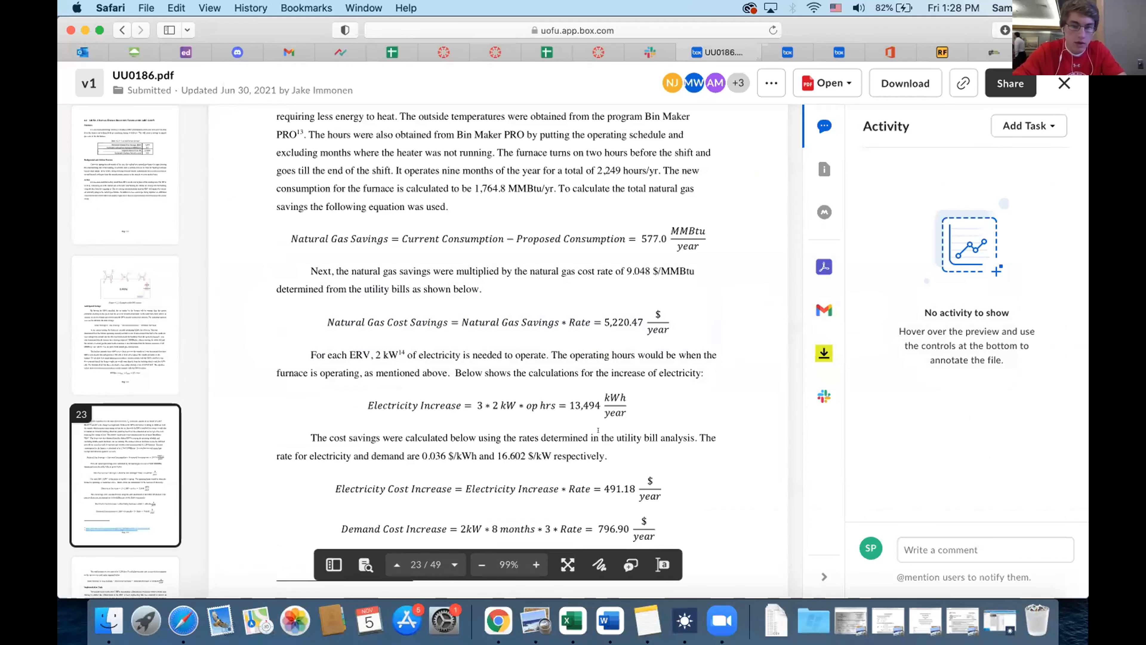
double_click(584, 405)
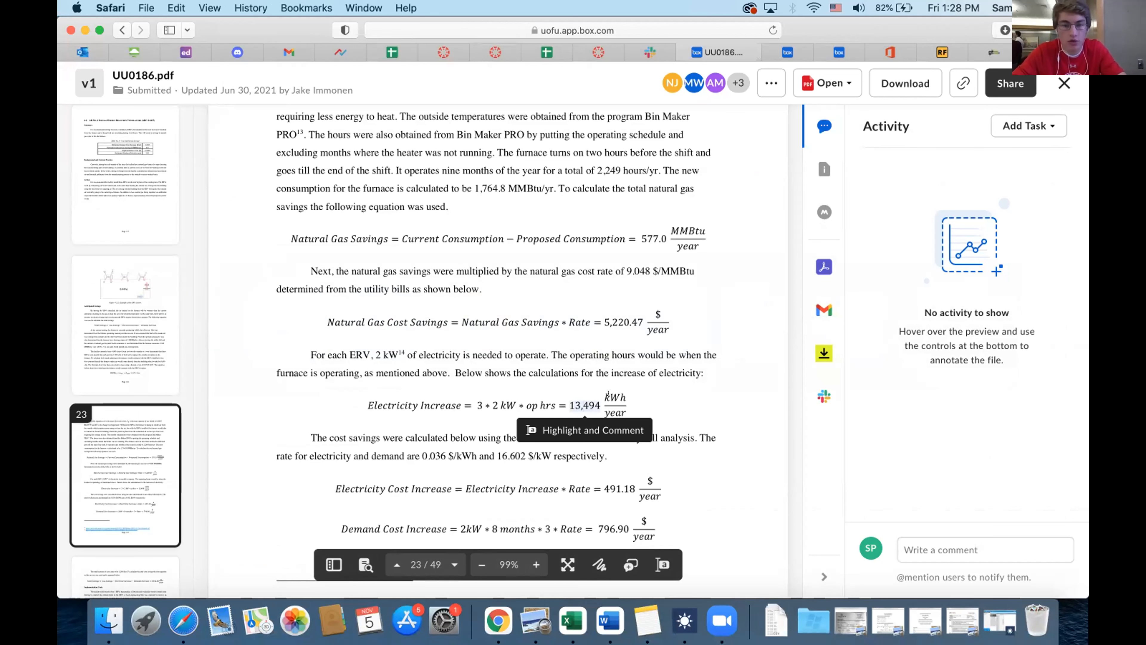
key("super+Tab")
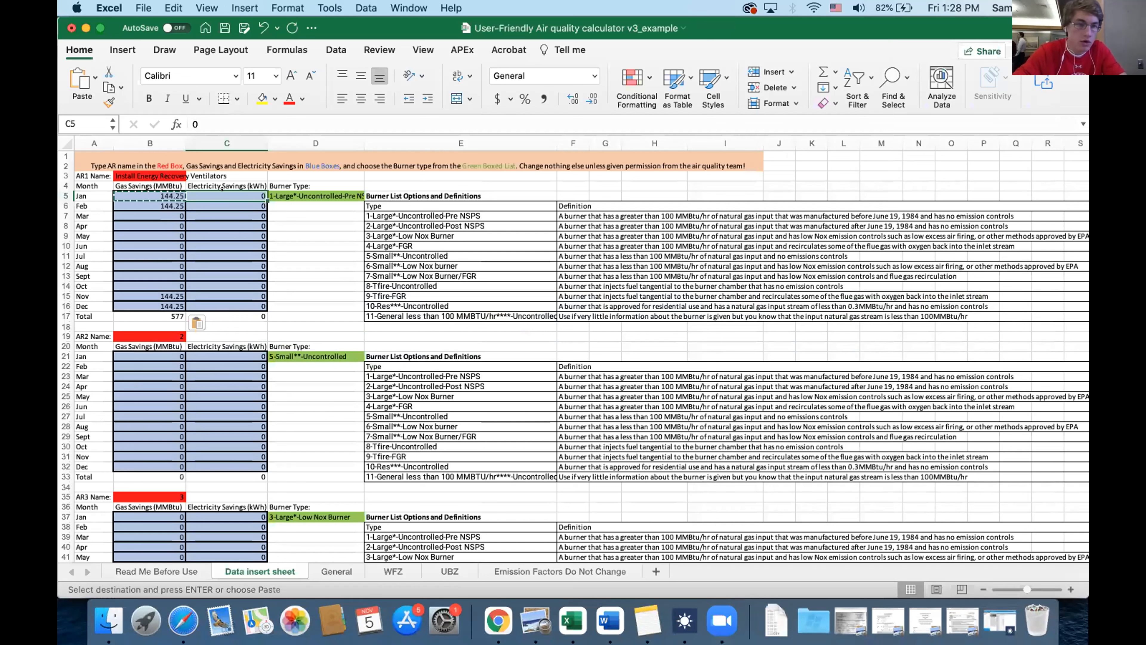
type("=-13,494/4")
key("Return")
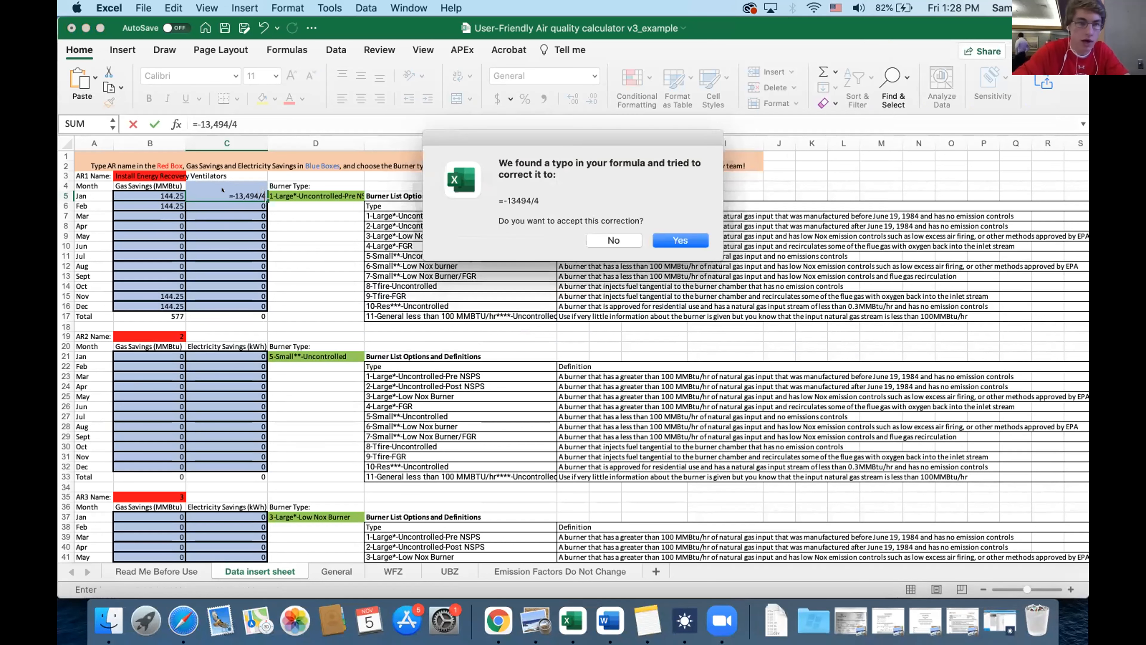
left_click(676, 240)
Copy AR1's January electricity savings formula into the February, November and December cells
key("Up")
key("super+c")
key("Down")
key("super+v")
key("Down")
key("Down")
key("Down")
key("Down")
key("Down")
key("Down")
key("Down")
key("Down")
key("Down")
key("Down")
key("shift+Up")
key("super+v")
left_click(328, 244)
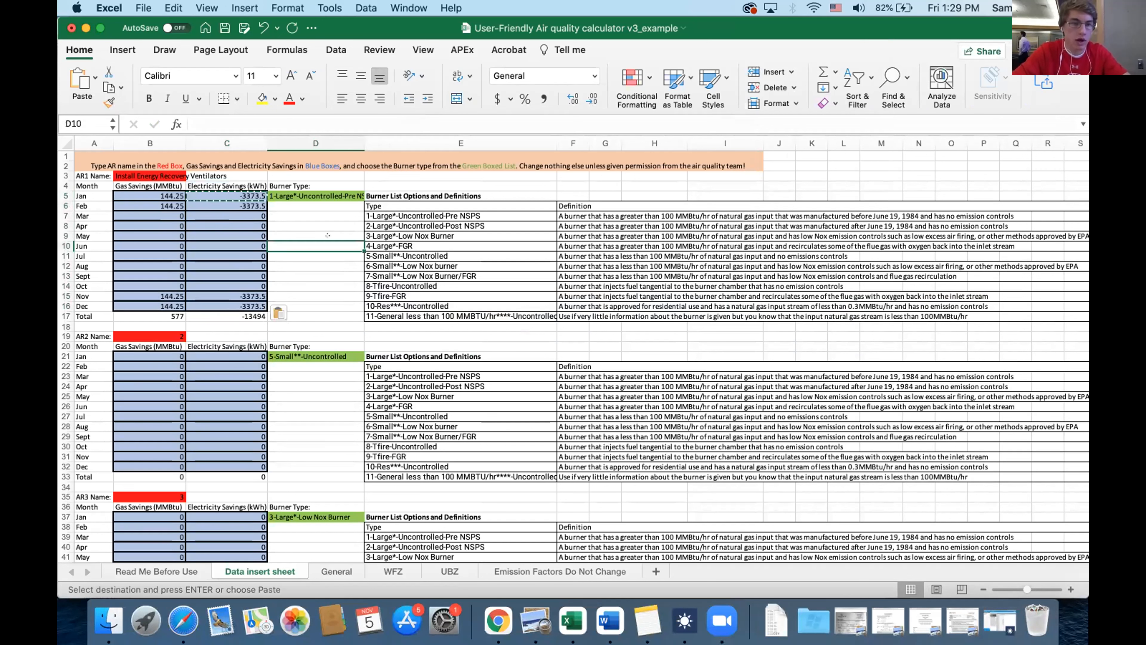
key("Escape")
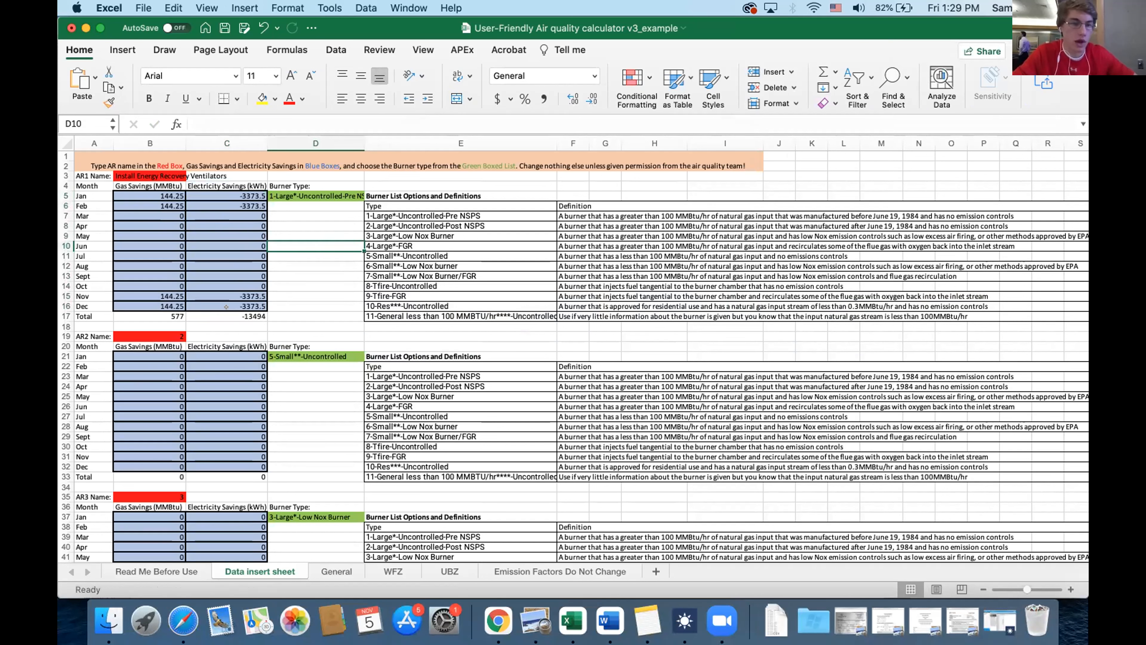
Check AR1's gas and electricity savings totals, and read instruction 4 about burner type on the Read Me Before Use sheet
left_click(212, 313)
left_click_drag(153, 306, 202, 306)
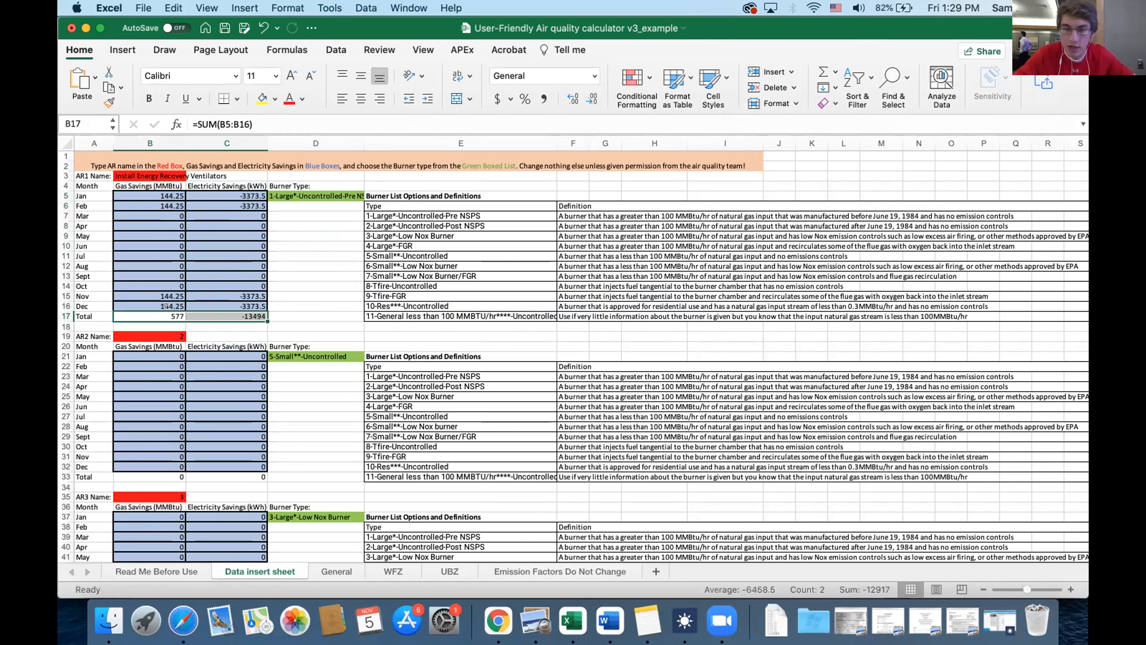
left_click(215, 303)
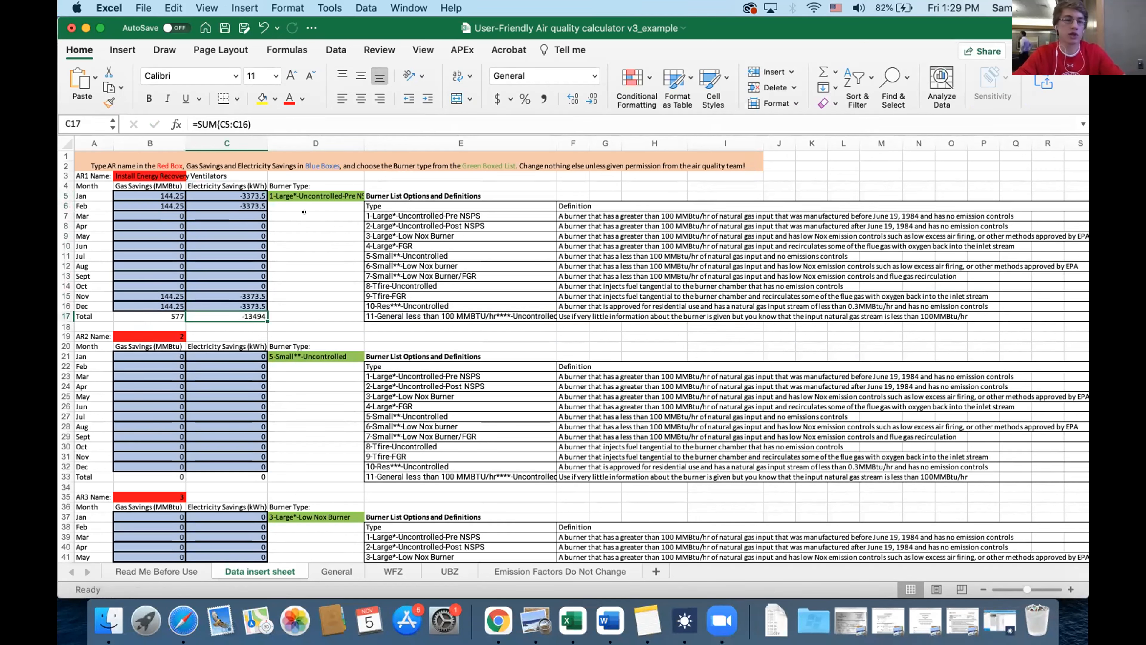
left_click(155, 572)
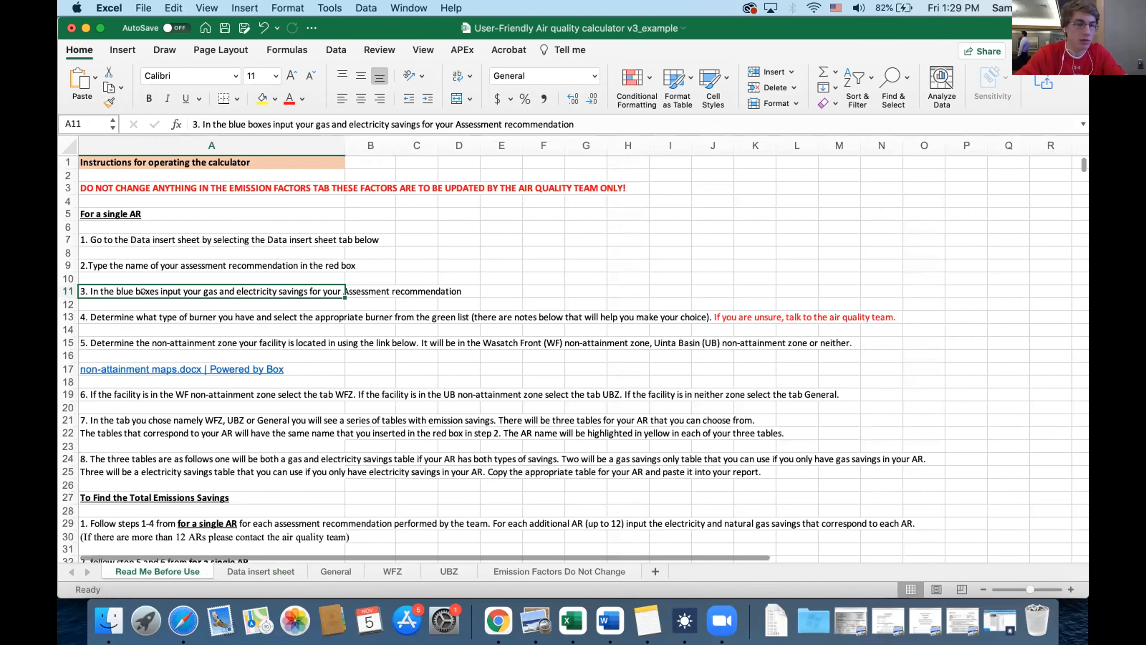
left_click(166, 316)
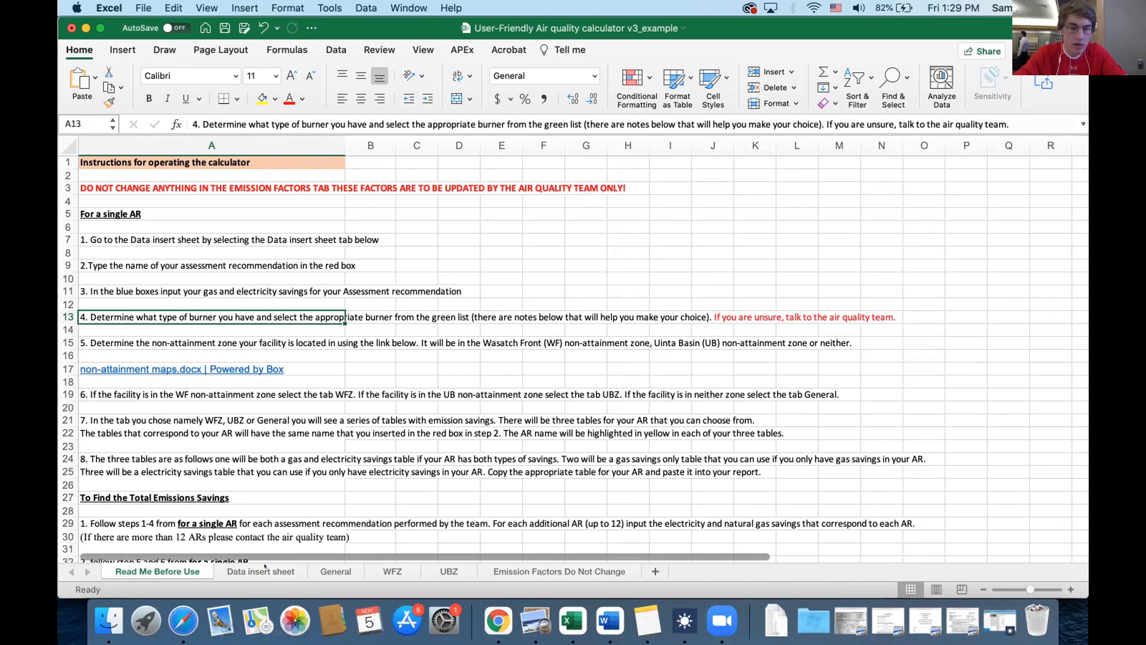
Set AR1's burner type on the Data insert sheet to 11-General less than 100 MMBTU/hr****-Uncontrolled
left_click(264, 568)
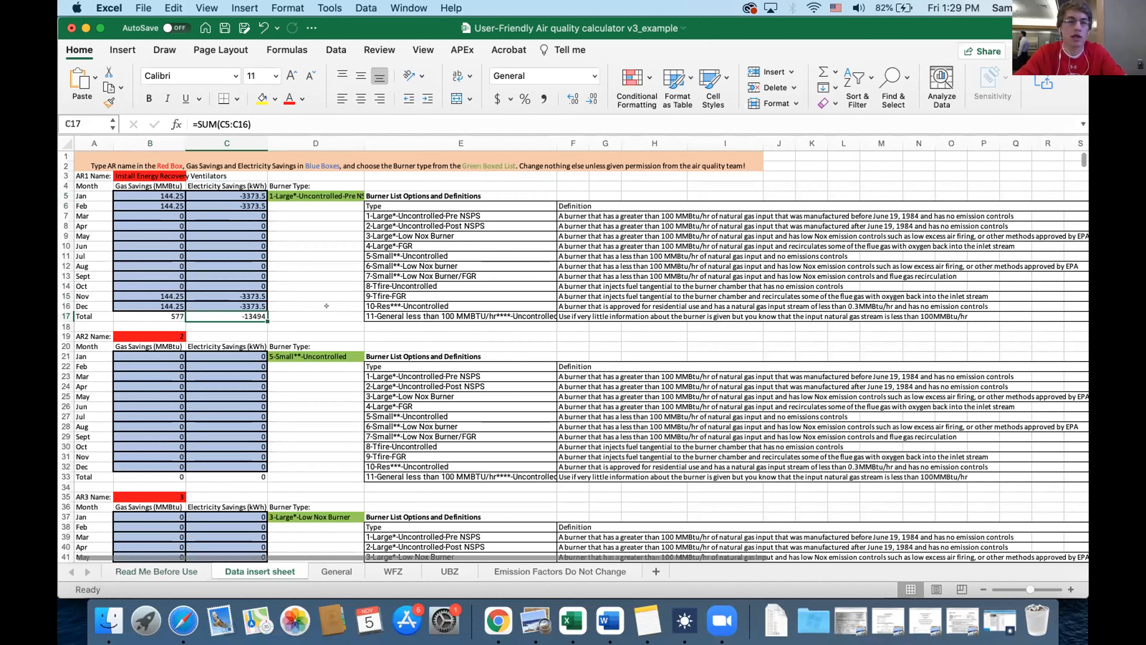
left_click(350, 189)
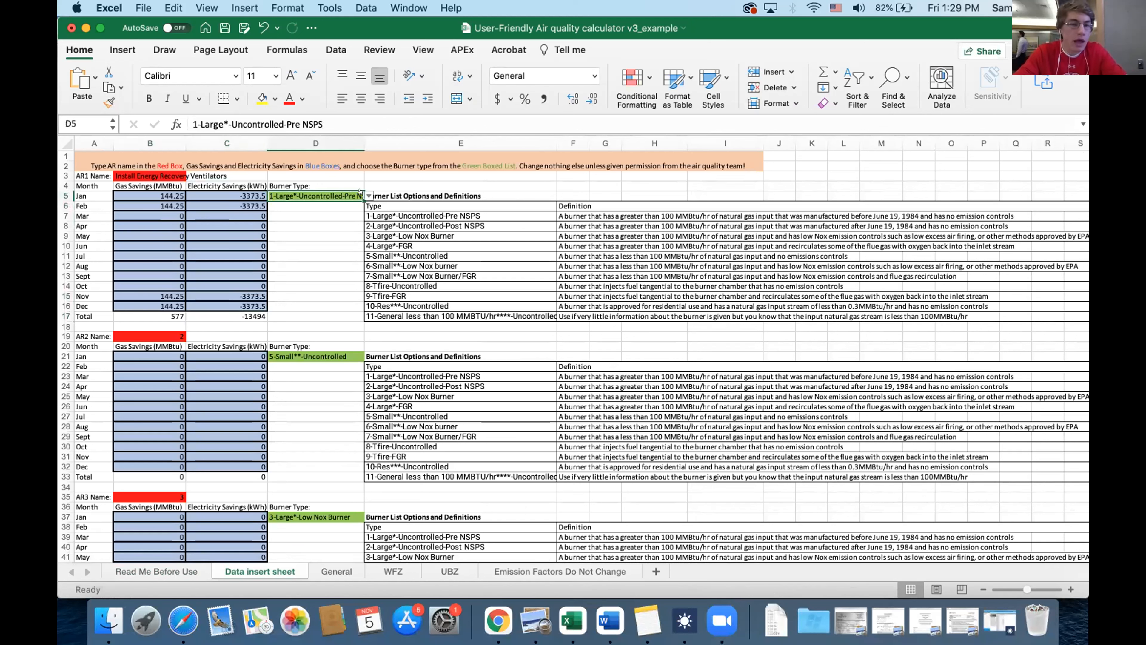
left_click(366, 194)
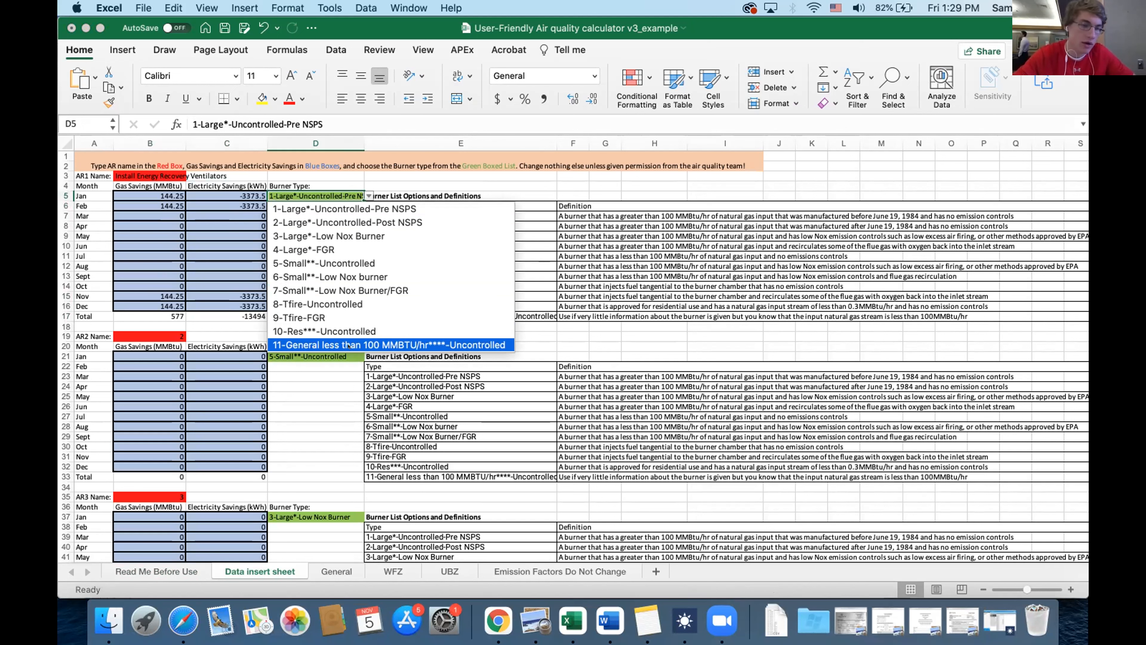
left_click(349, 344)
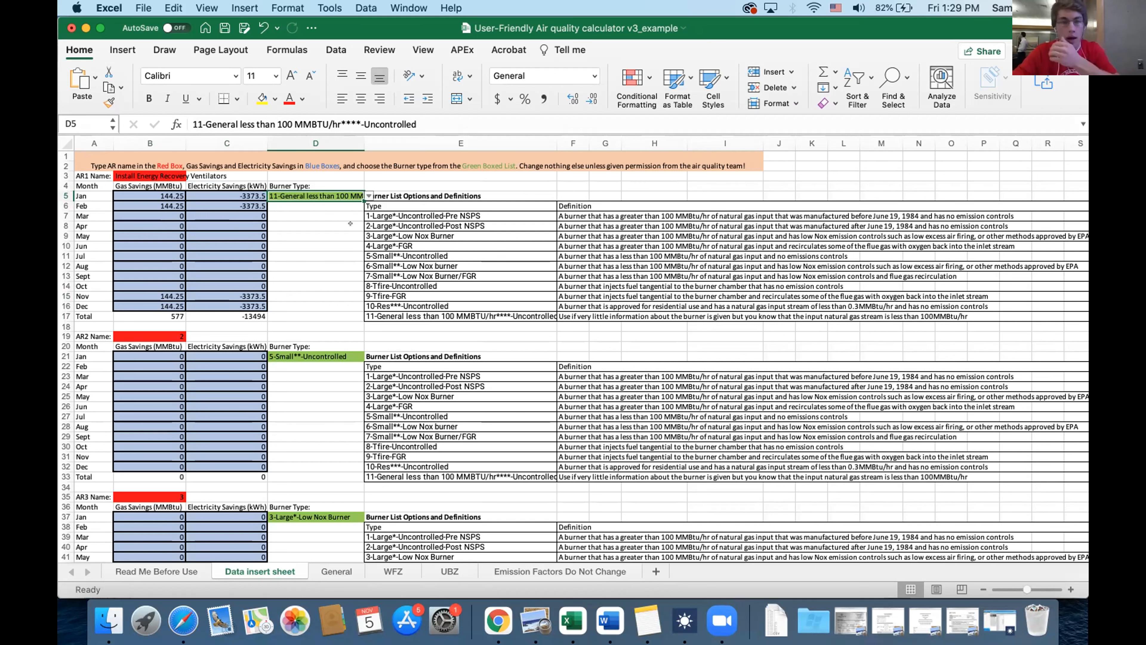
Read instruction 5 about non-attainment zones on the Read Me Before Use sheet, and switch to Chrome to view the nonattainment map slide
left_click(142, 570)
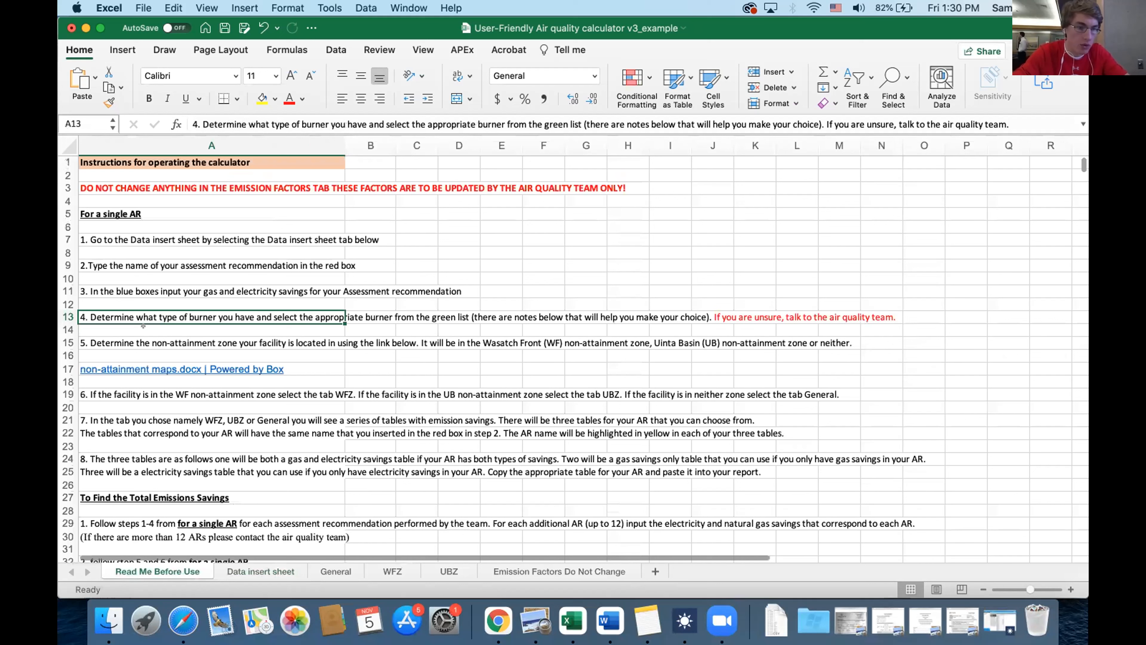
key("Down")
key("Down")
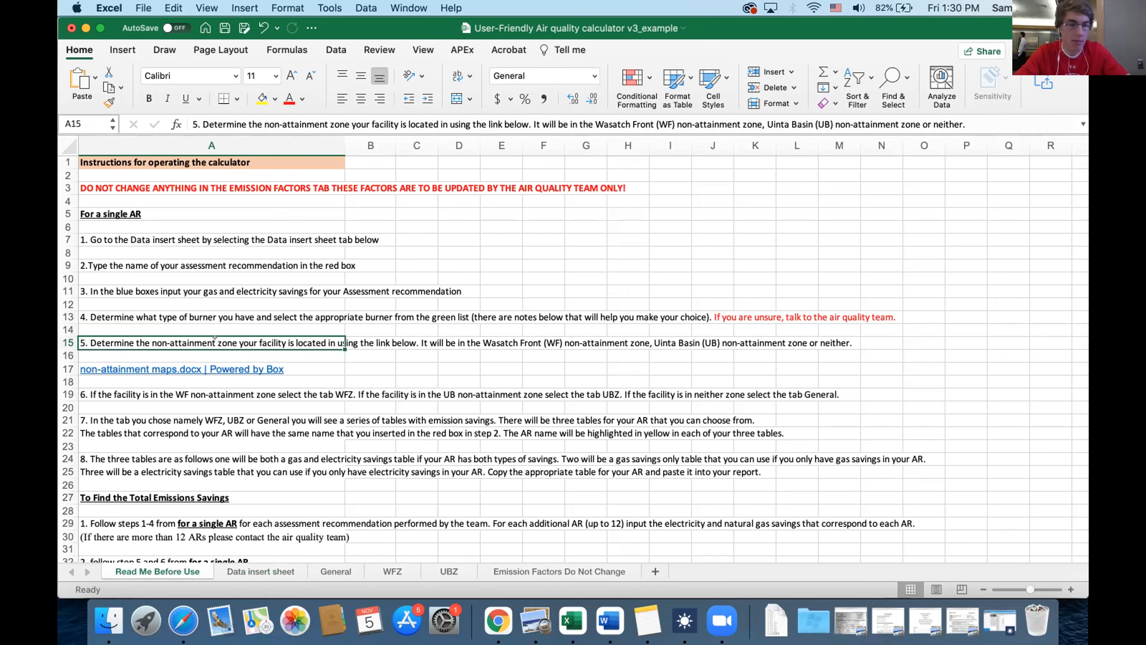
key("super+Tab")
key("super+Tab")
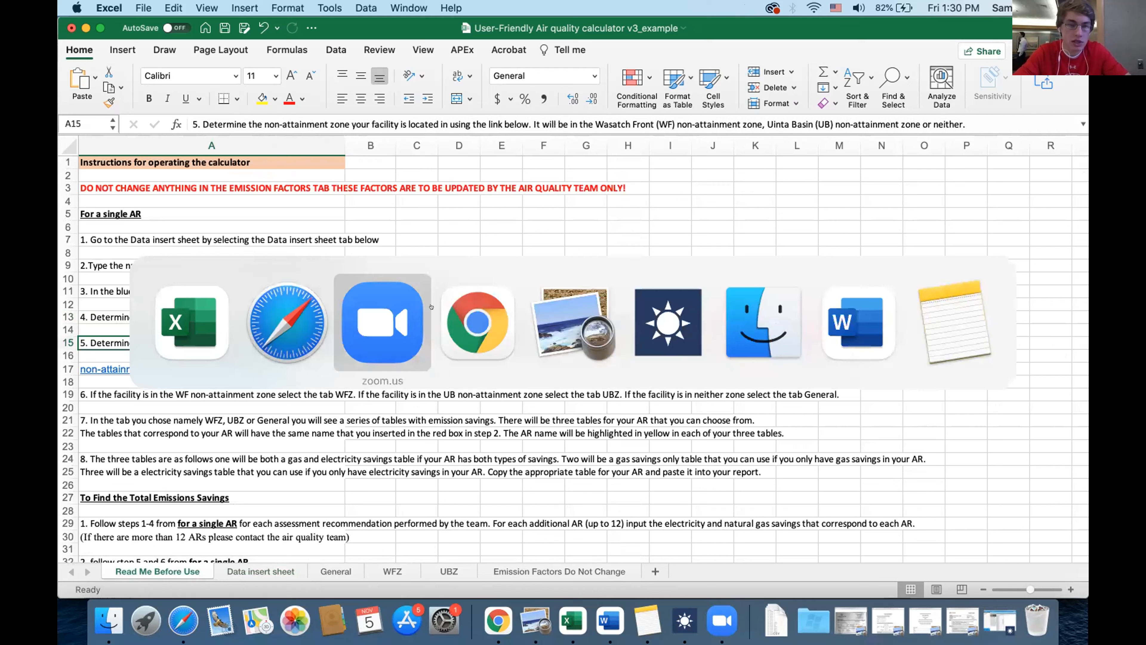
left_click(462, 312)
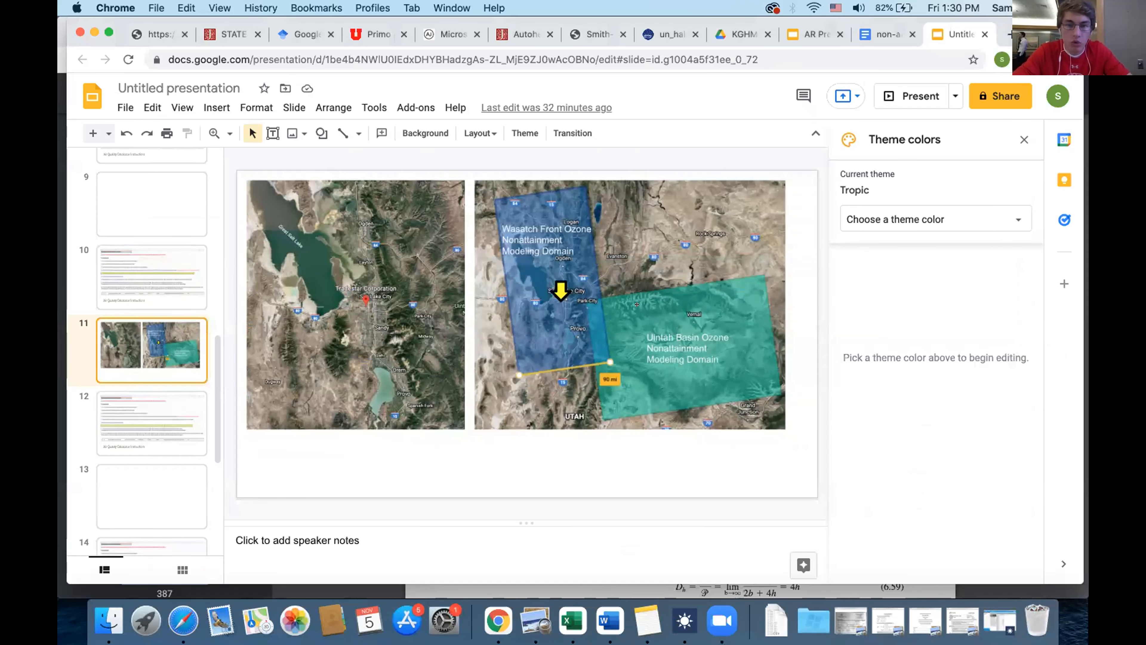